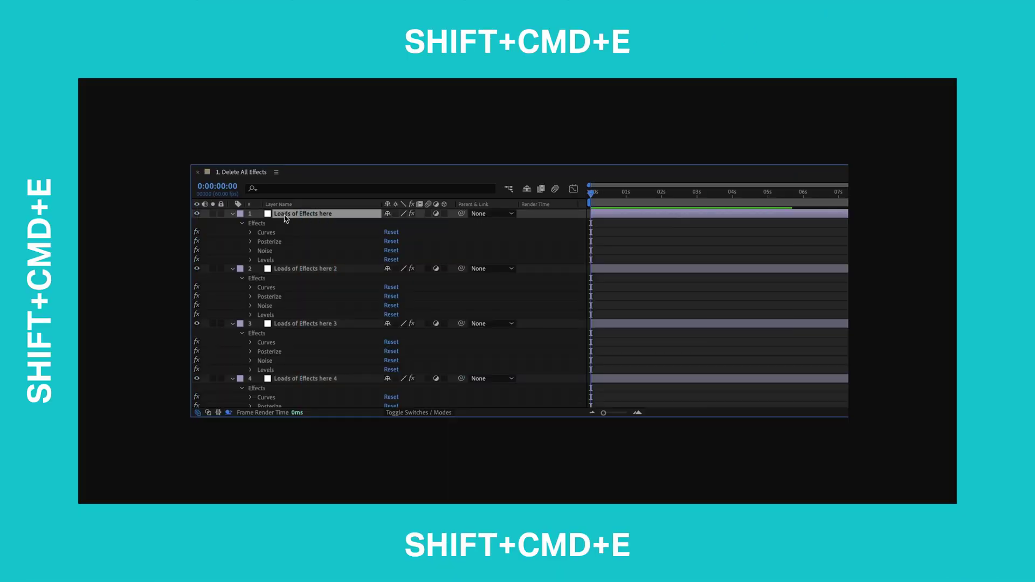
- Strip all effects from layers 1 and 2, then from layers 3–5 together, and deselect
key("shift+super+e")
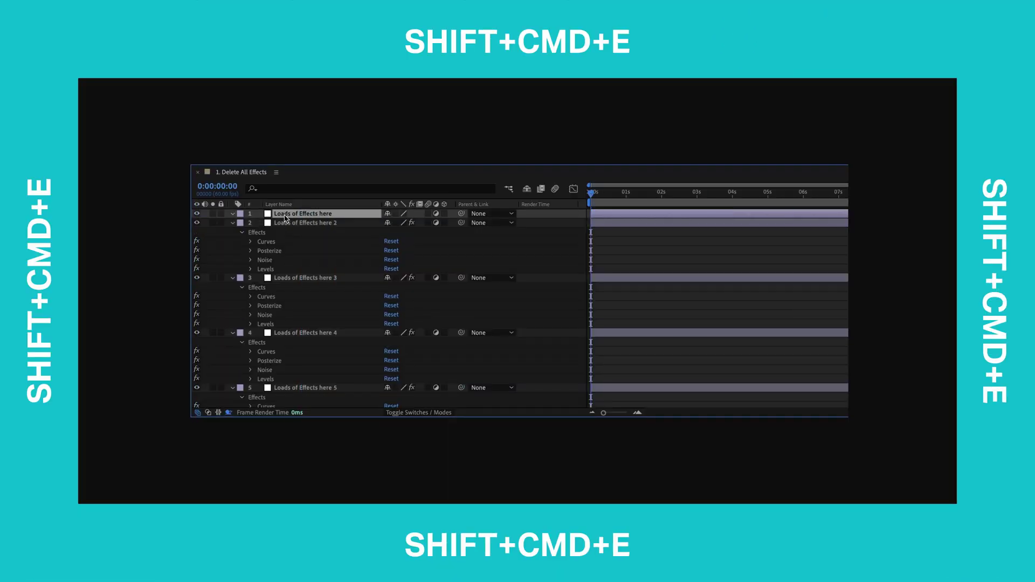
left_click(291, 224)
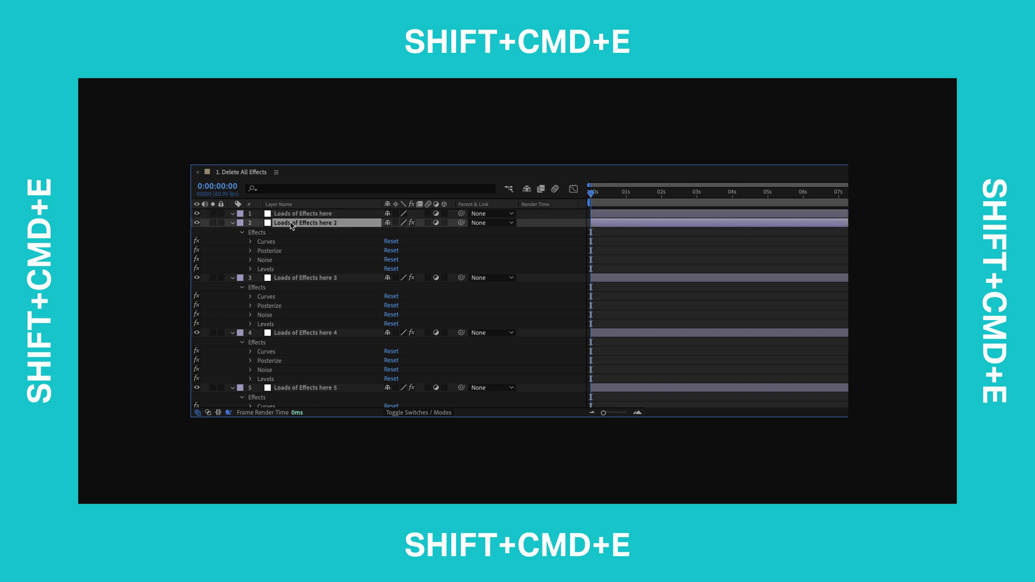
key("shift+super+e")
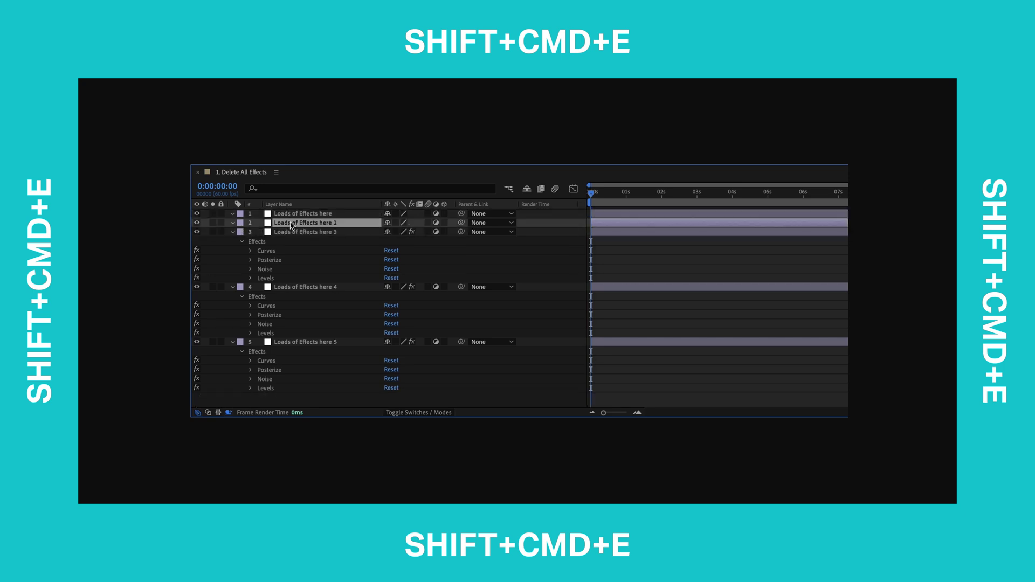
left_click(298, 233)
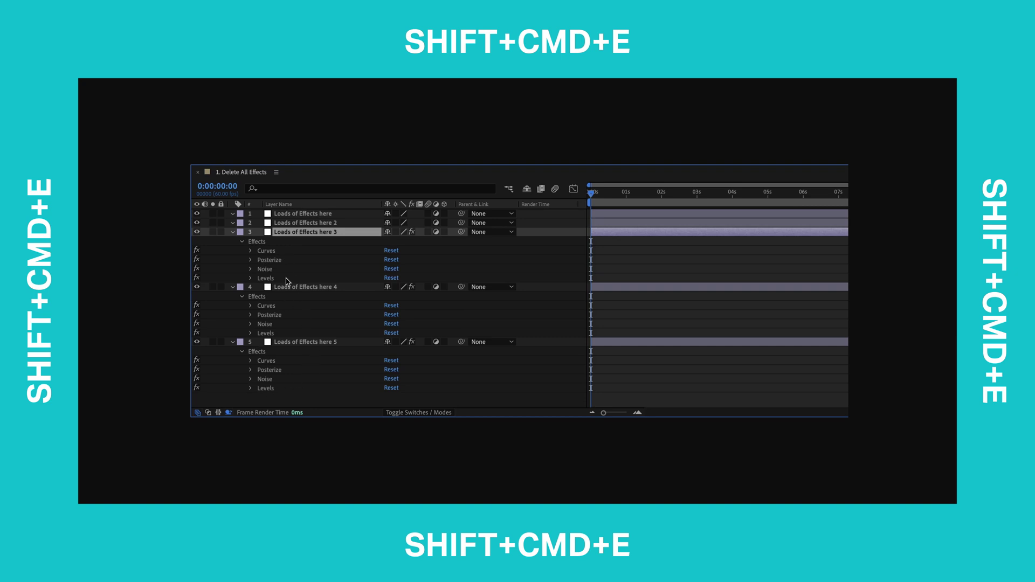
left_click(318, 342, "shift")
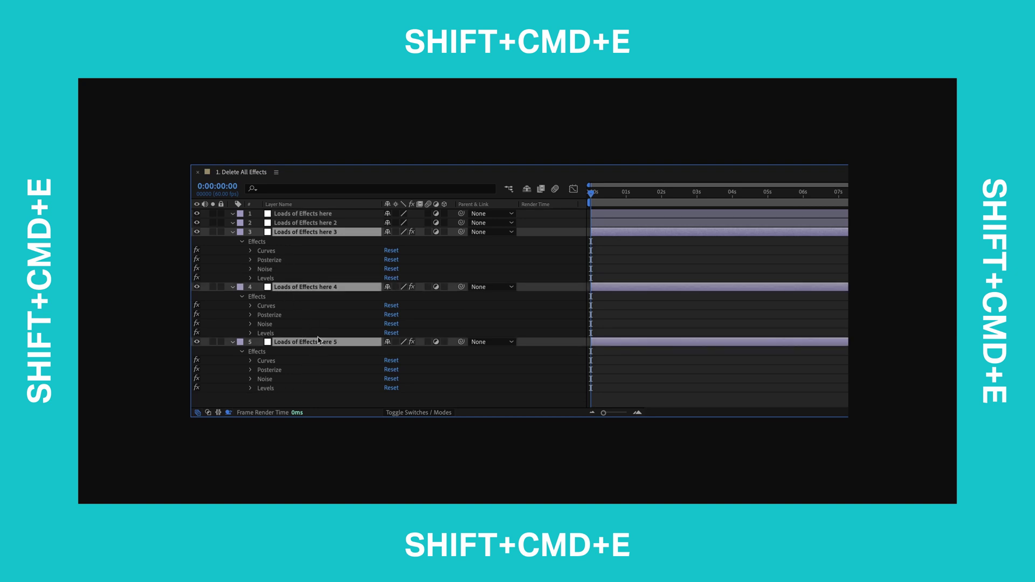
key("shift+super+e")
left_click(335, 307)
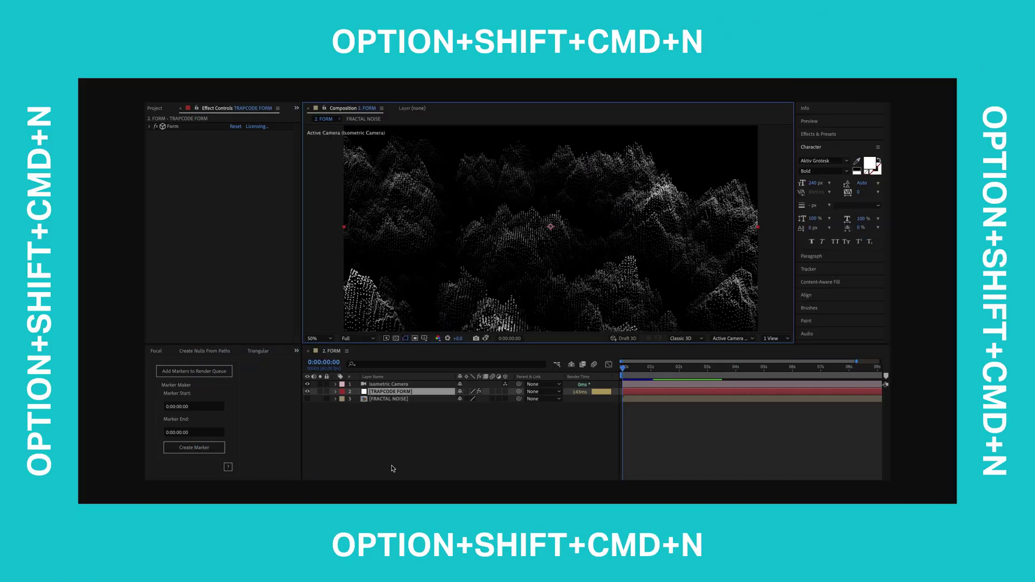
- Open a new Composition viewer for 2. FORM and deselect the TRAPCODE FORM layer
key("alt+shift+super+n")
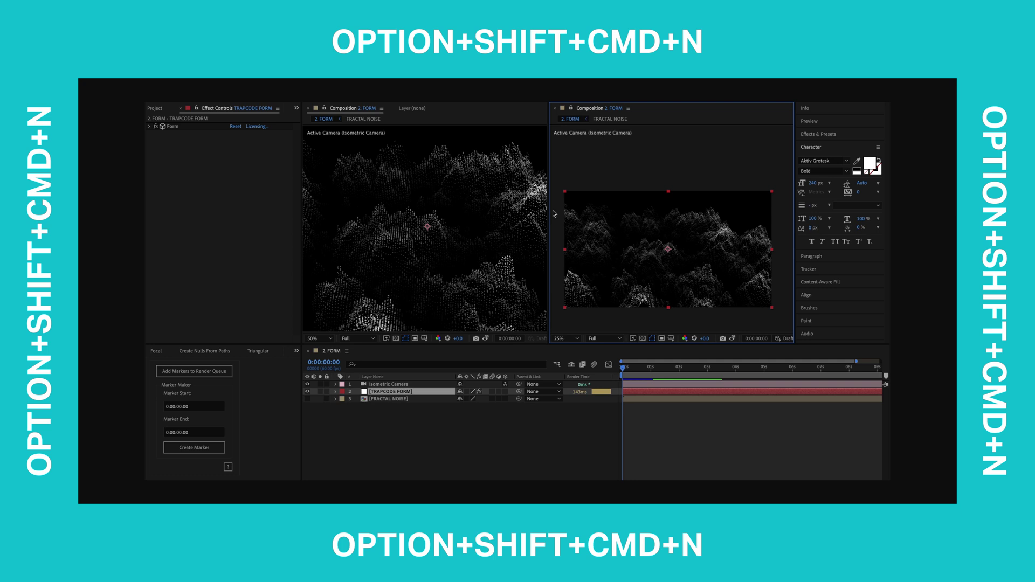
left_click(415, 411)
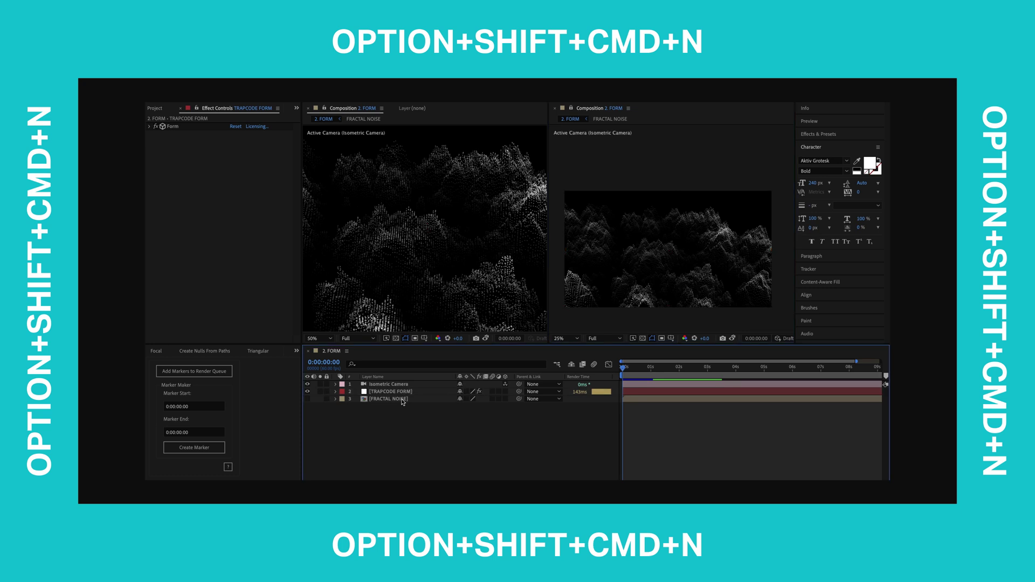
- Open the FRACTAL NOISE precomp and set Fractal Noise Contrast to 285 and Scale to 402.8
left_click(408, 402)
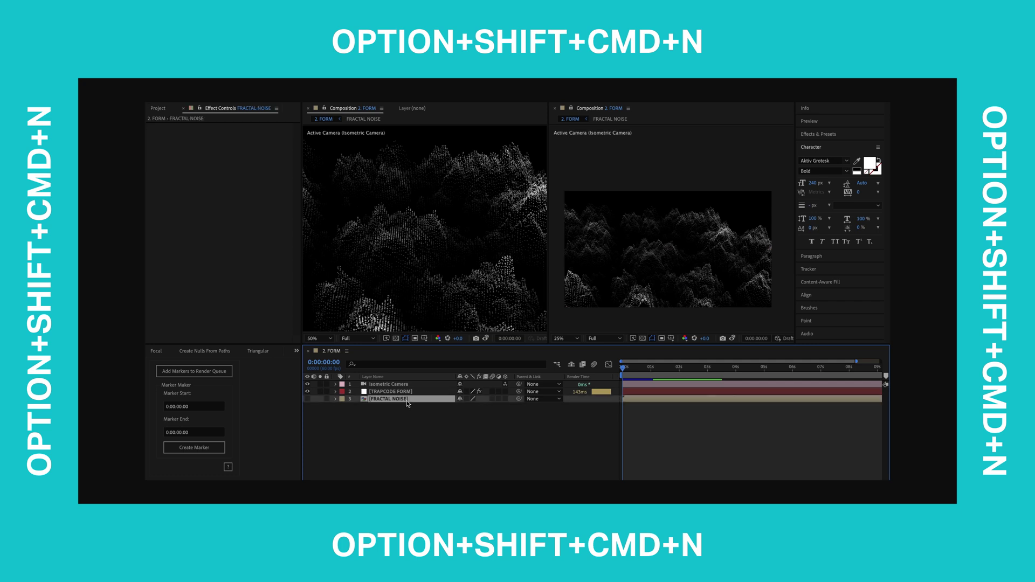
double_click(407, 400)
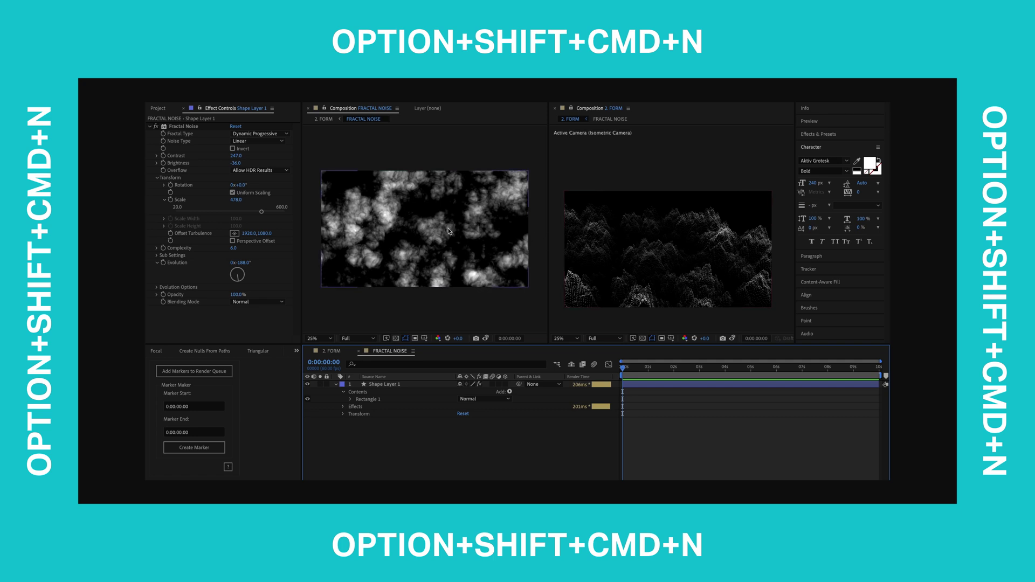
left_click_drag(236, 155, 256, 157)
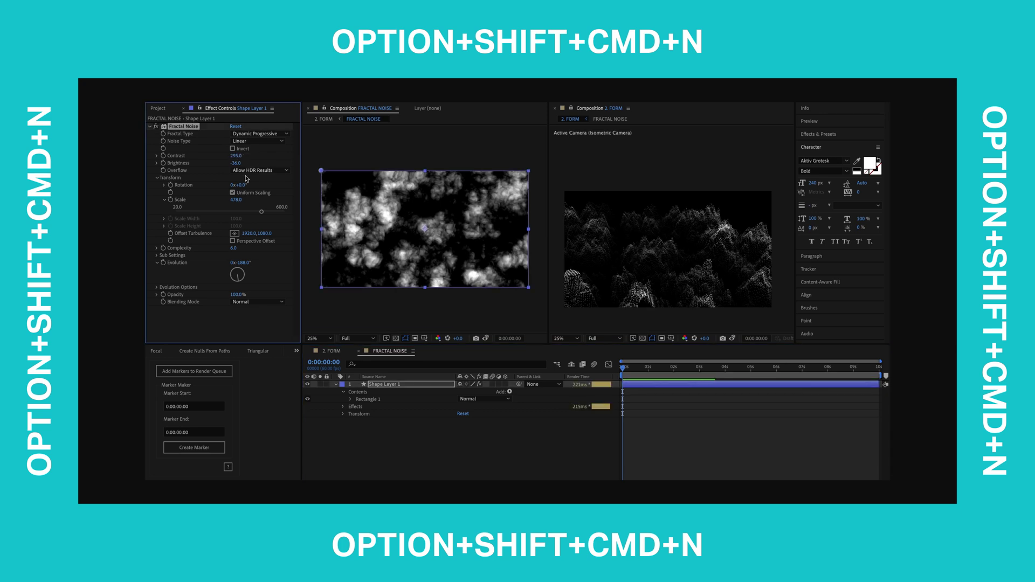
left_click_drag(238, 202, 147, 201)
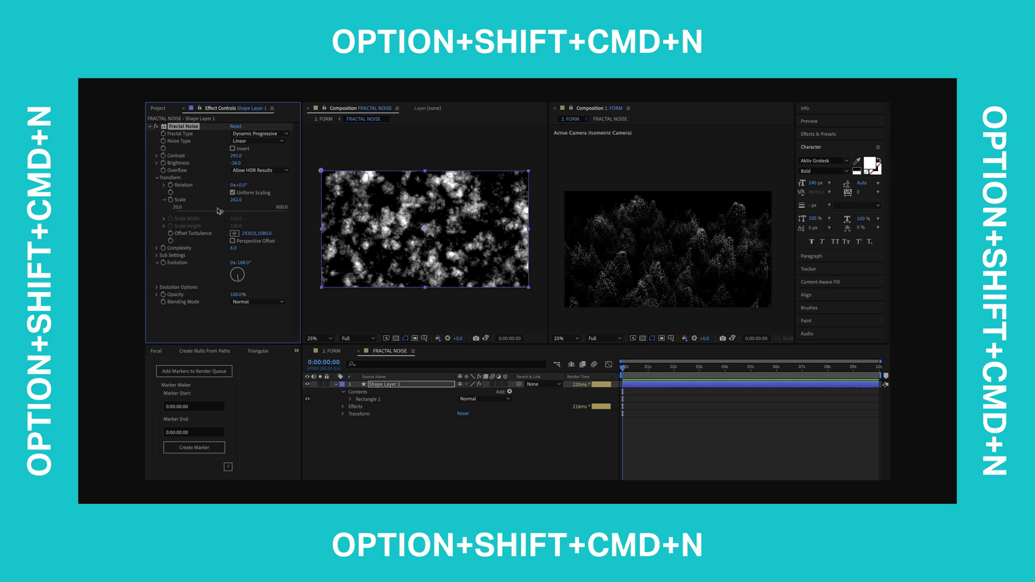
left_click_drag(222, 211, 248, 214)
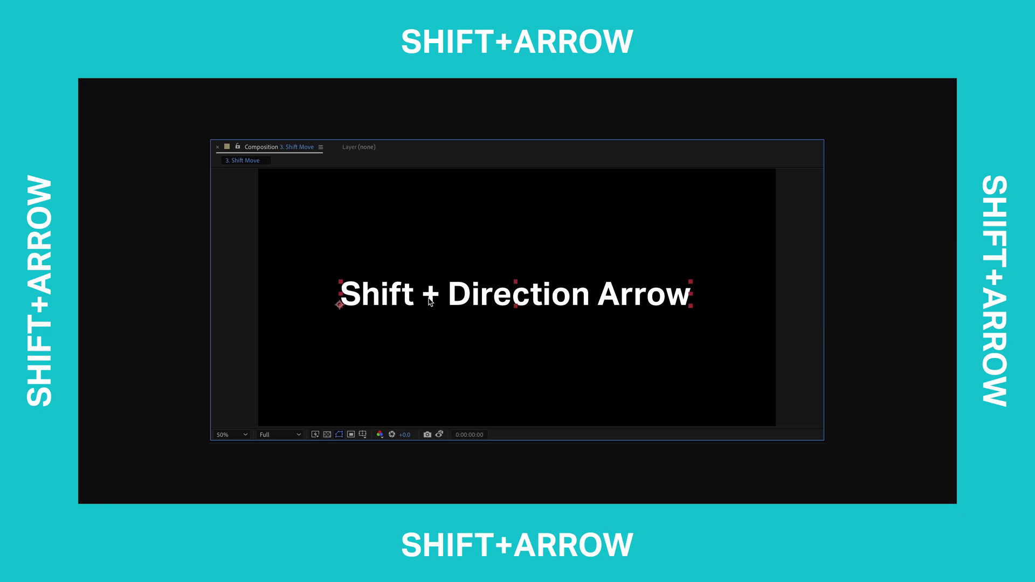
- Nudge the Shift + Direction Arrow text in 10 px steps, ending just left of and below centre
key("shift+Left")
key("shift+Down")
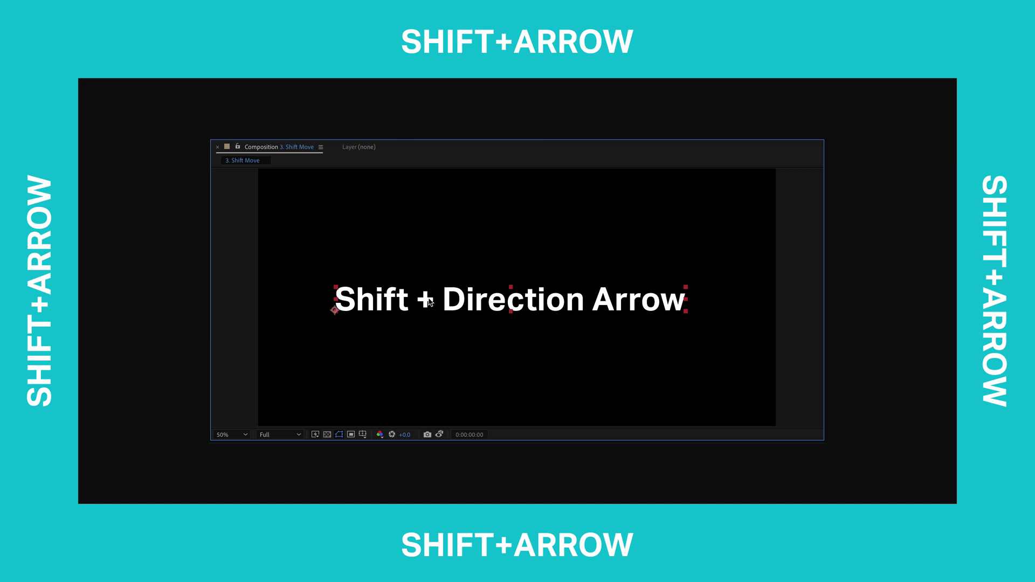
key("shift+Up")
key("shift+Up")
key("shift+Up")
key("shift+Up")
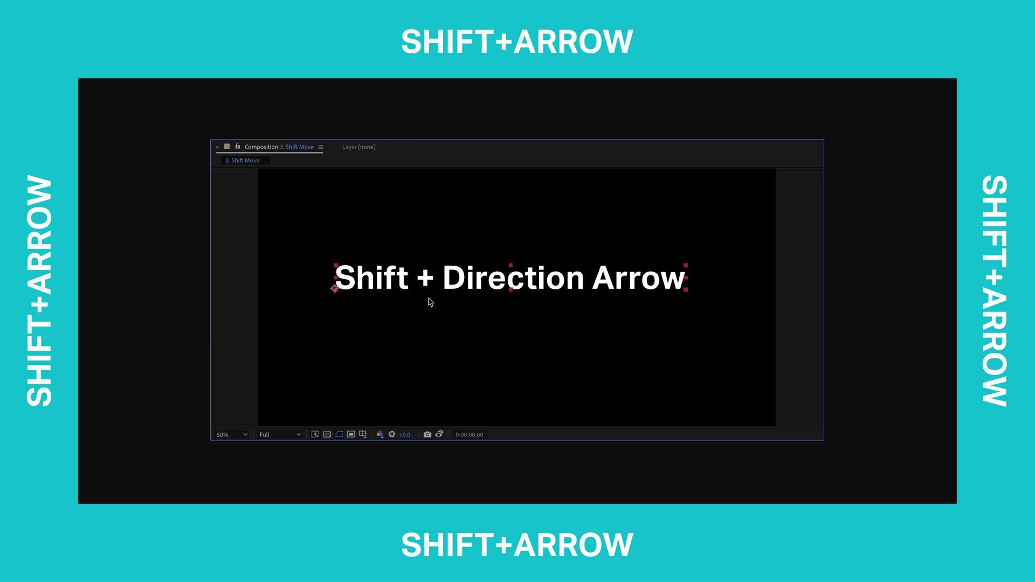
key("shift+Right")
key("shift+Right")
key("shift+Right")
key("shift+Right")
key("shift+Right")
key("shift+Up")
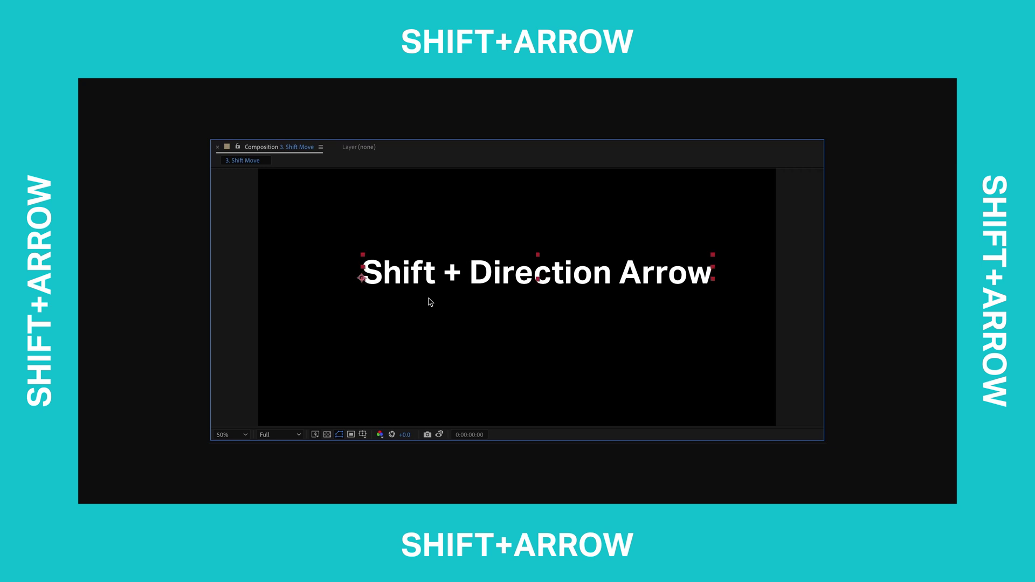
key("shift+Up")
key("shift+Up")
key("shift+Up")
key("shift+Down")
key("shift+Down")
key("shift+Down")
key("shift+Down")
key("shift+Down")
key("shift+Down")
key("shift+Down")
key("shift+Down")
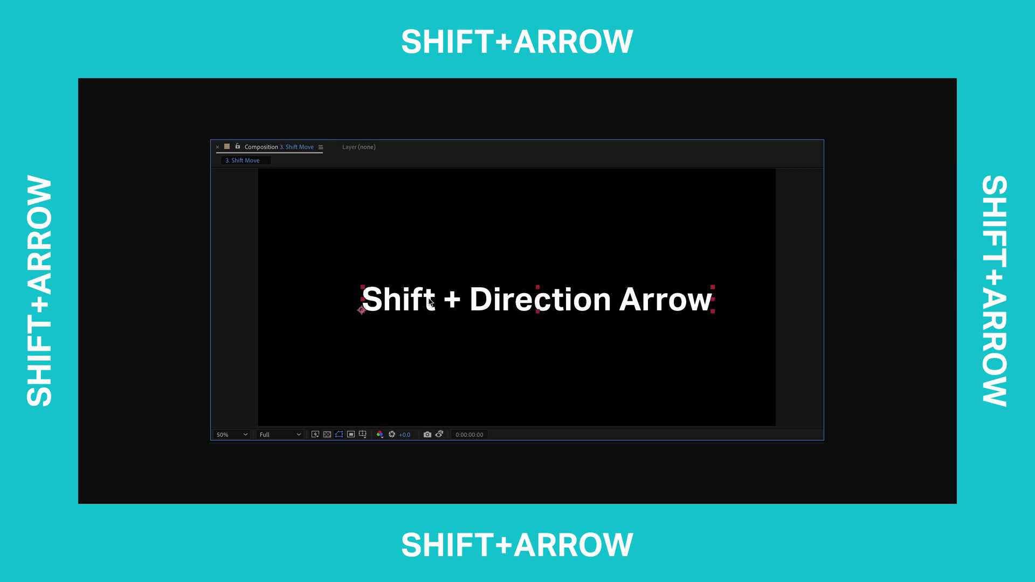
key("shift+Down")
key("shift+Left")
key("shift+Left")
key("shift+Left")
key("shift+Left")
key("shift+Left")
key("shift+Left")
key("shift+Left")
key("shift+Down")
key("shift+Down")
key("shift+Down")
key("shift+Down")
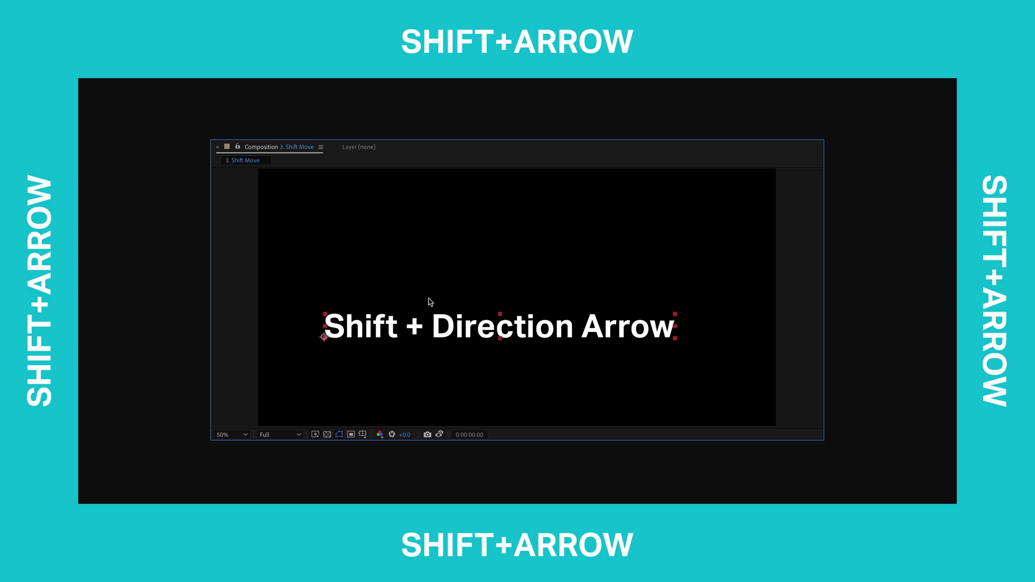
key("shift+Down")
key("shift+Down")
key("shift+Down")
key("shift+Down")
key("shift+Down")
key("shift+Up")
key("shift+Up")
key("shift+Up")
key("shift+Up")
key("shift+Up")
key("shift+Up")
key("shift+Up")
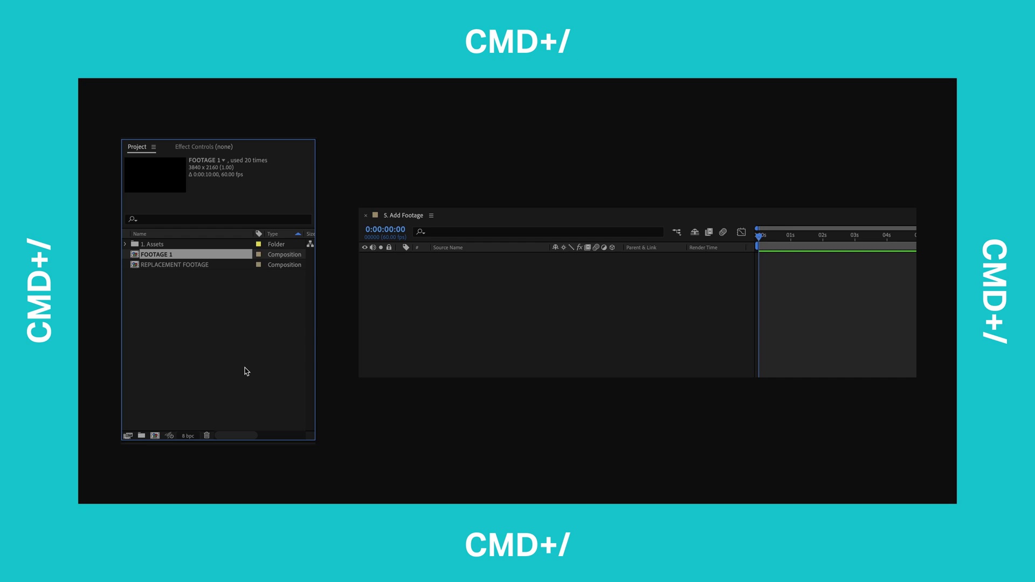
- Choose FOOTAGE 1 in the project list and add it to 5. Add Footage with Cmd+/
key("Down")
key("Up")
key("Up")
key("Down")
key("Down")
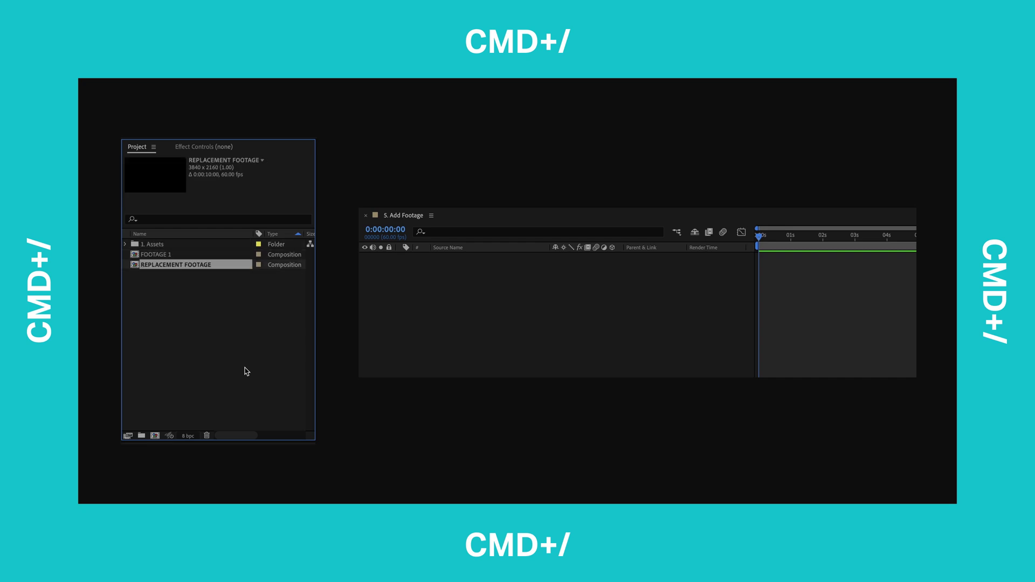
key("Up")
key("super+slash")
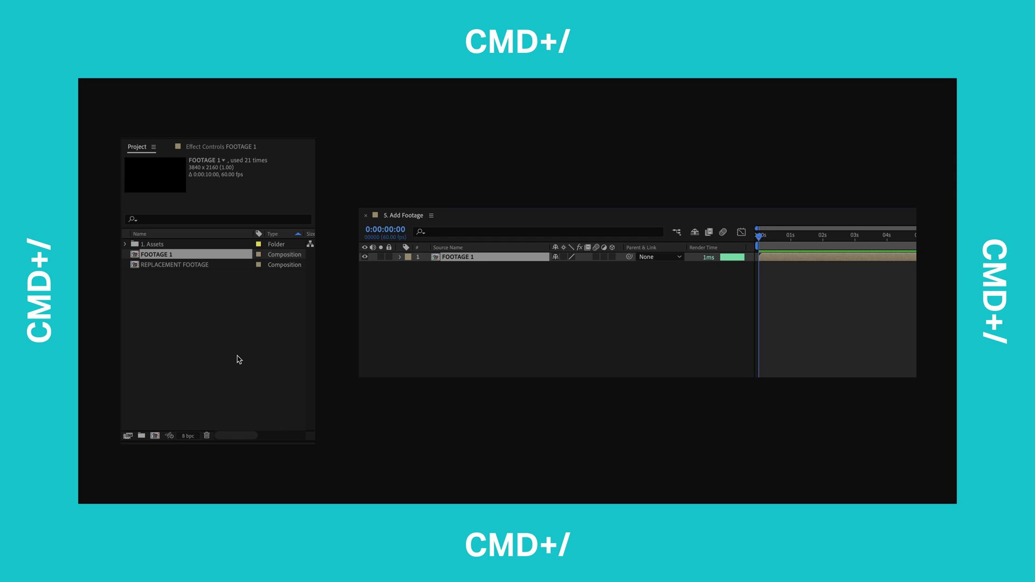
- Add several more FOOTAGE 1 layers to the composition
left_click(171, 256)
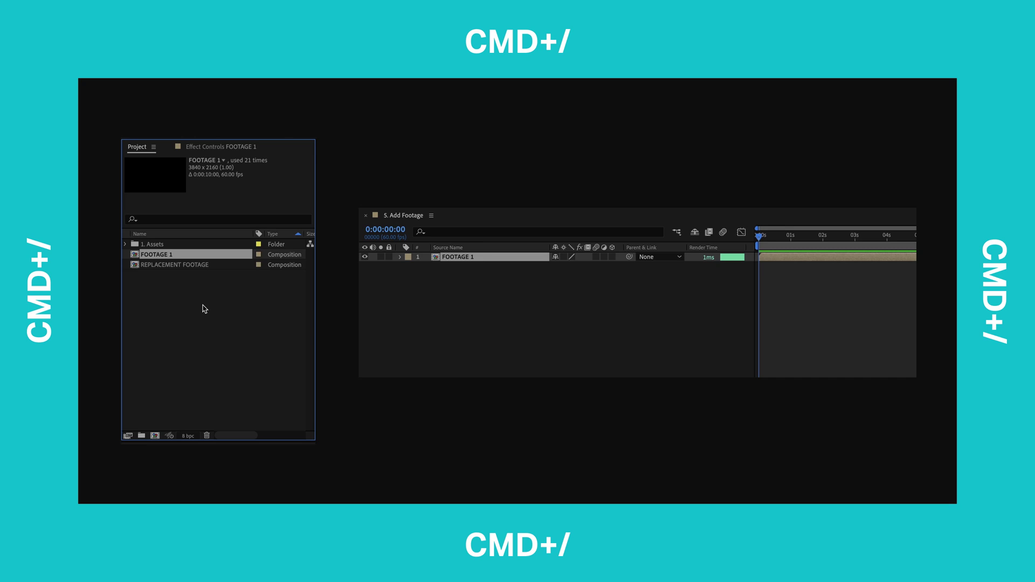
key("super+slash")
key("super+slash")
key("super+slash")
key("super+slash")
key("super+slash")
key("super+slash")
key("super+slash")
key("super+slash")
key("super+slash")
key("super+slash")
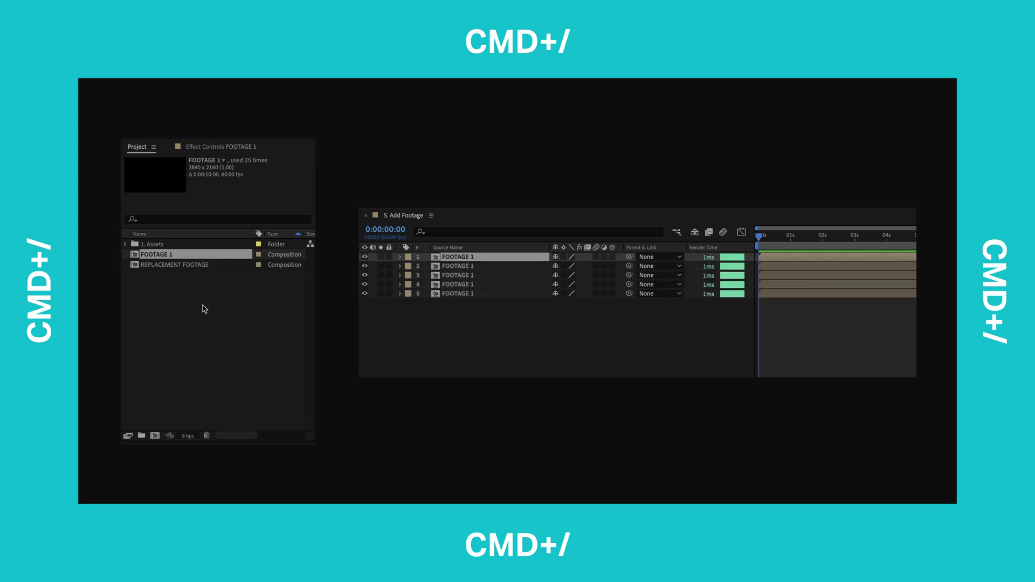
key("super+slash")
key("super+slash")
key("super+slash")
key("super+slash")
key("super+slash")
key("super+slash")
key("super+slash")
key("super+slash")
key("super+slash")
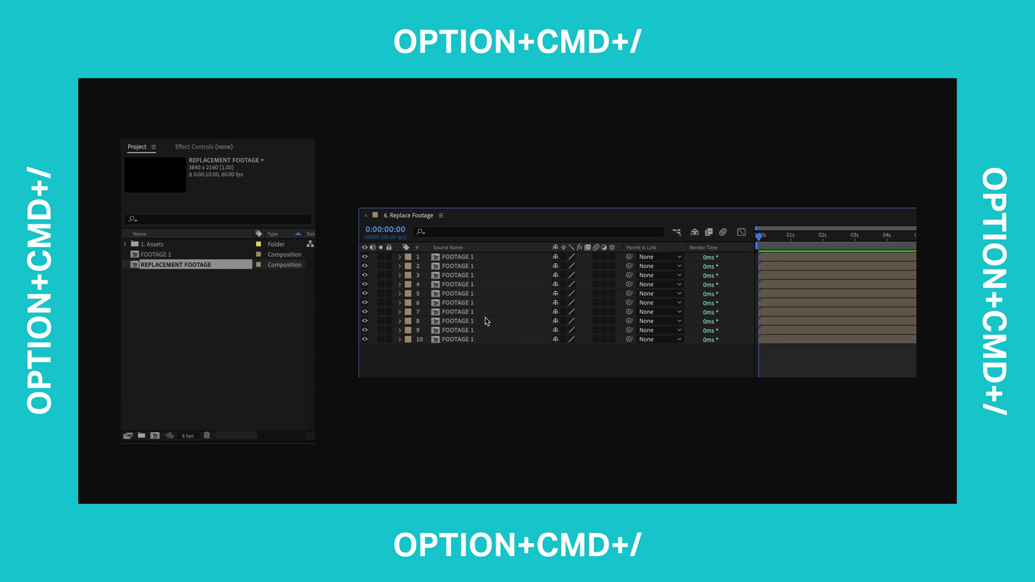
- Replace layer 1's source with REPLACEMENT FOOTAGE
left_click(466, 258)
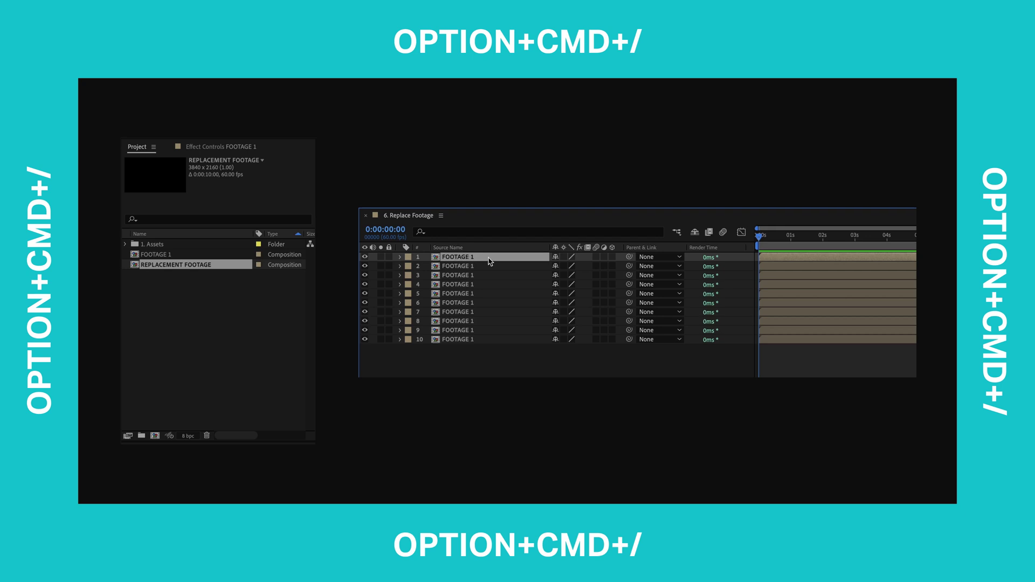
left_click(198, 265)
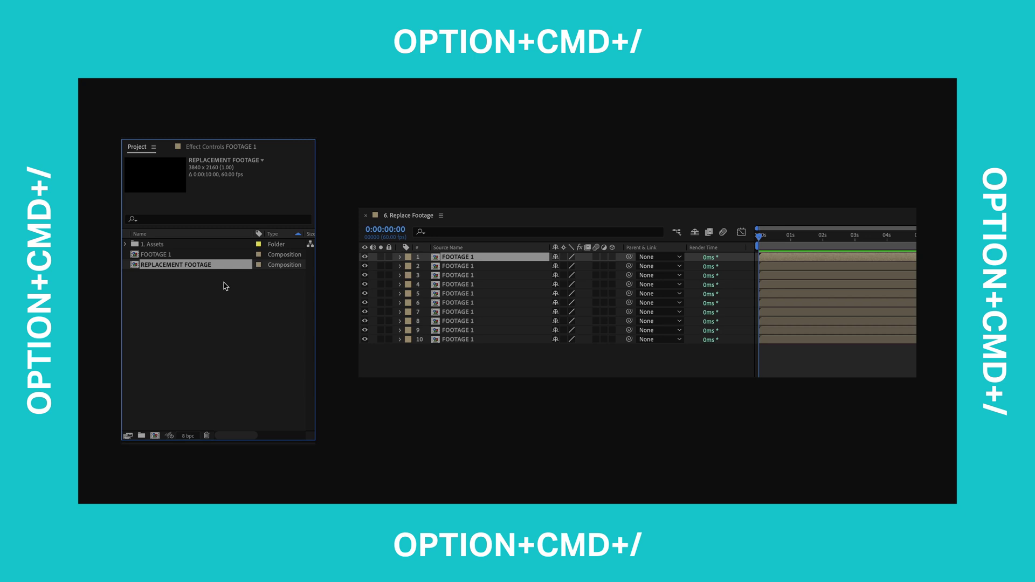
key("alt+super+slash")
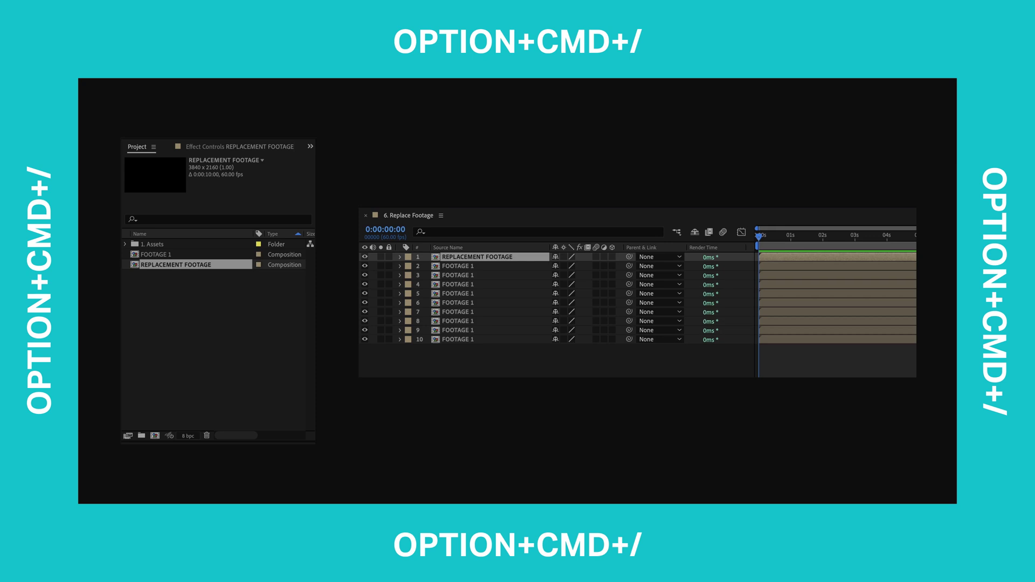
- Select layers 4–10 and replace their source with REPLACEMENT FOOTAGE
left_click(486, 285)
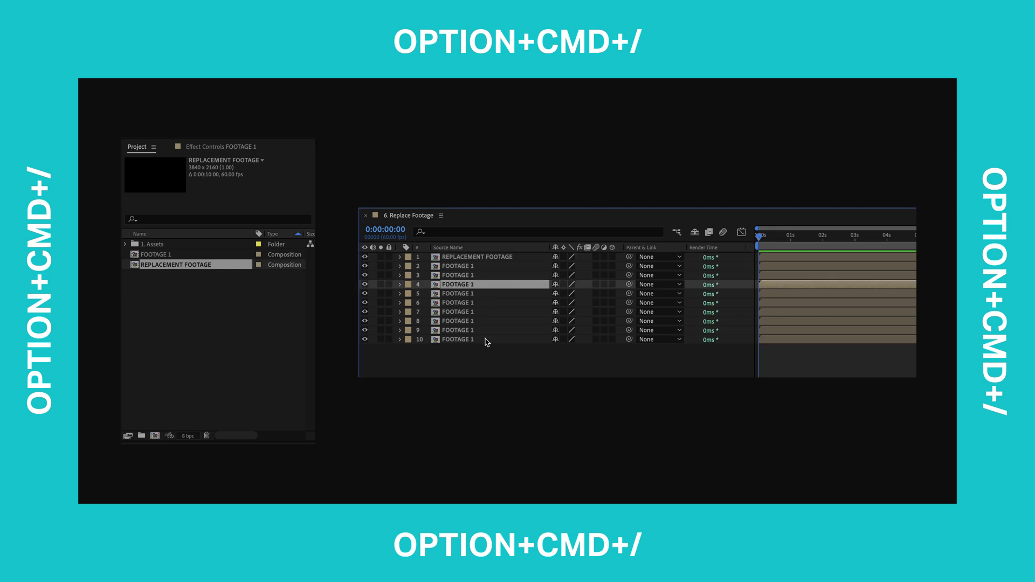
left_click(487, 339, "shift")
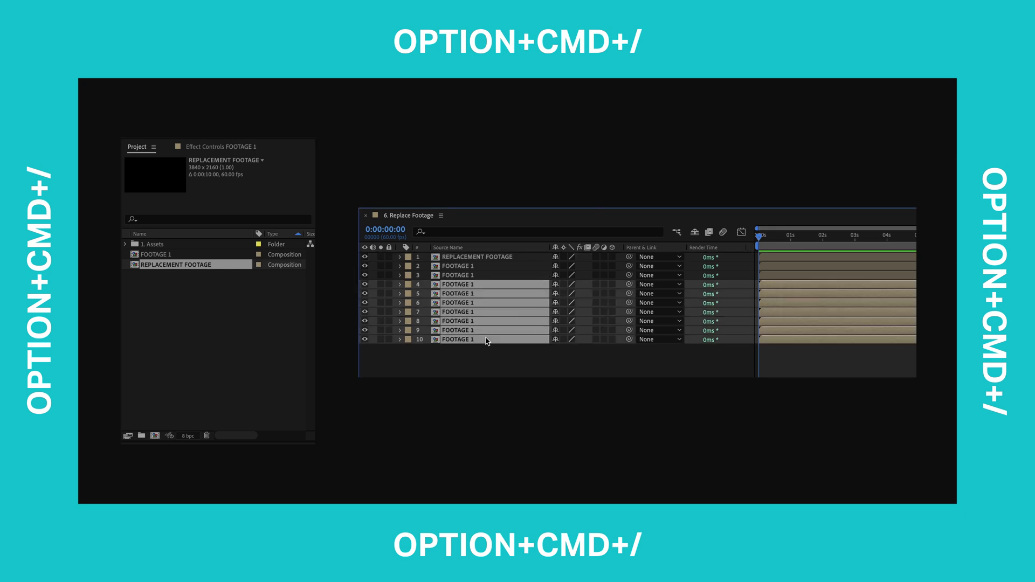
left_click(202, 265)
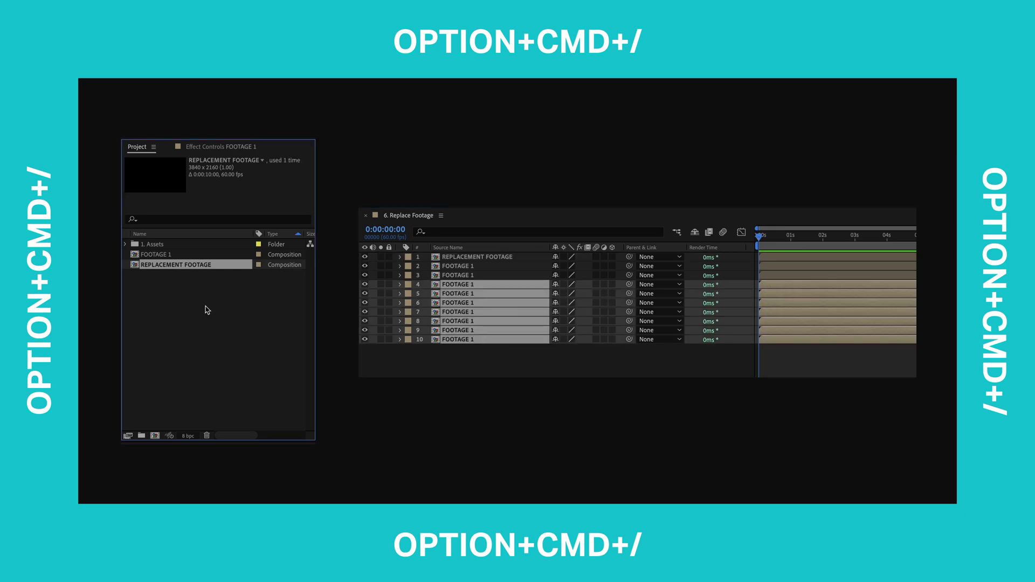
key("alt+super+slash")
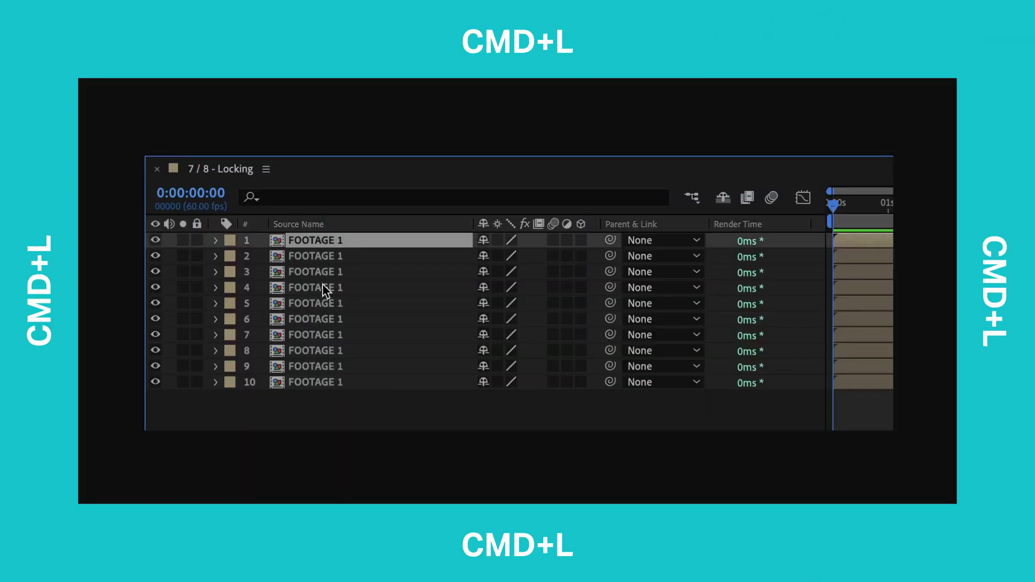
- Lock layers 1, 3 and 6 with Cmd+L, then unlock all layers with Shift+Cmd+L
key("super+l")
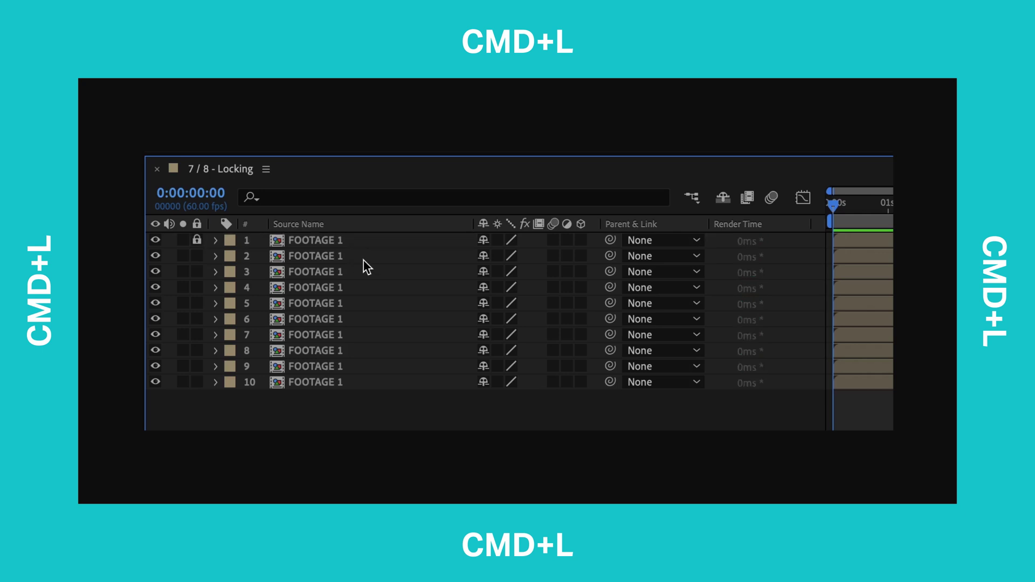
left_click(364, 274)
key("super+l")
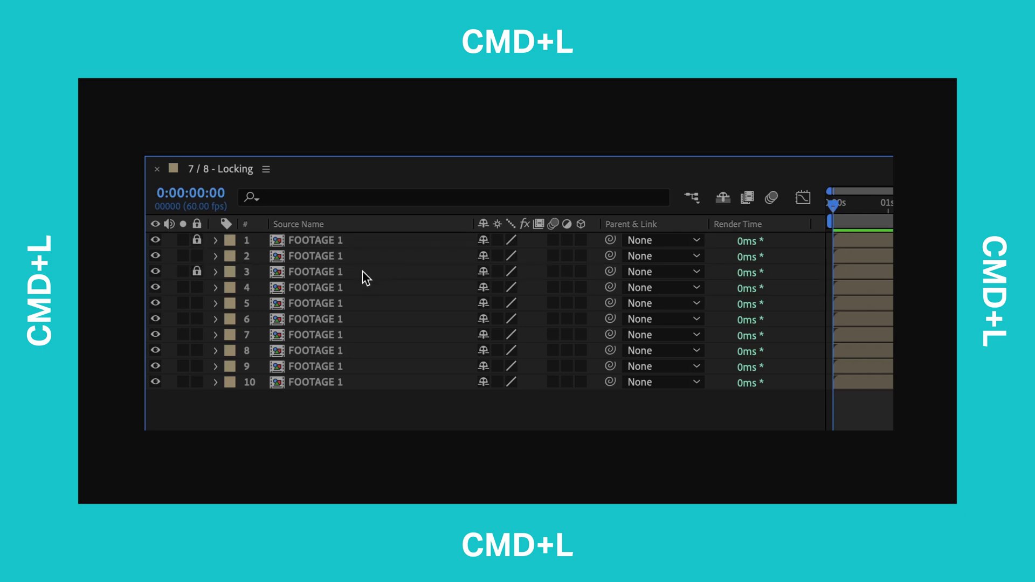
left_click(348, 312)
key("super+l")
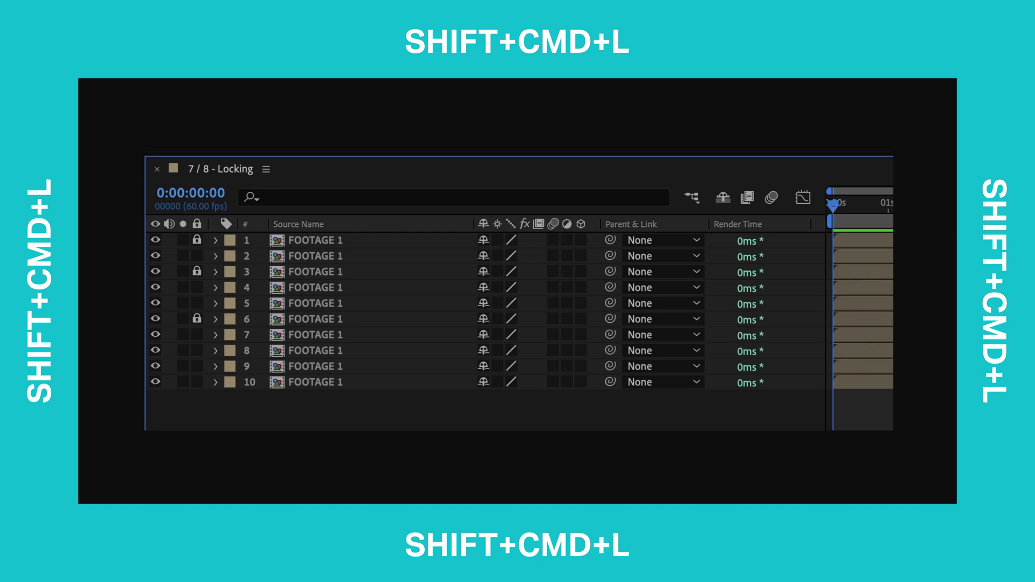
key("shift+super+l")
left_click(346, 302)
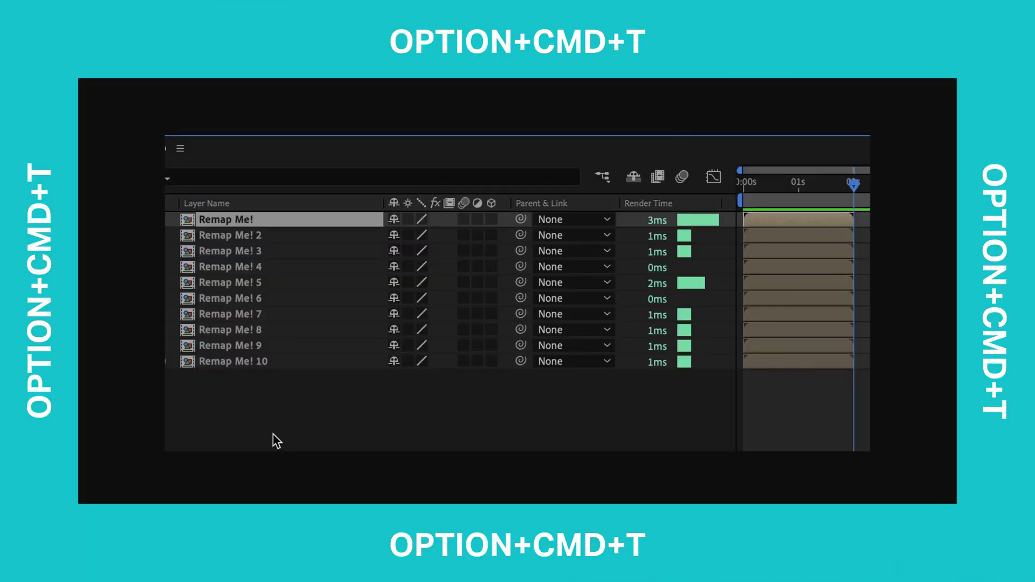
- Enable Time Remap on Remap Me!, then on Remap Me! 2 through 10 together
key("alt+super+t")
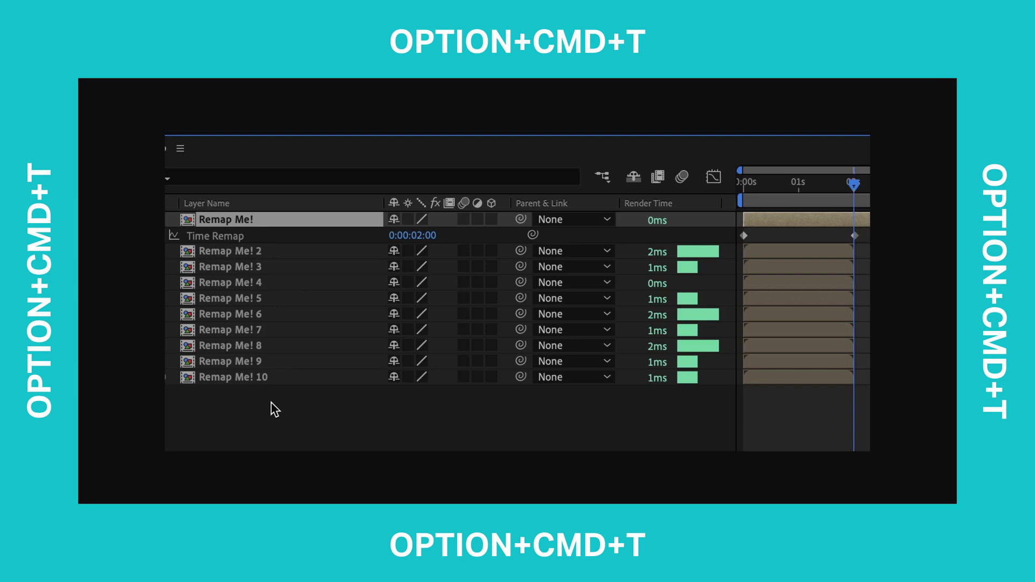
left_click(279, 378)
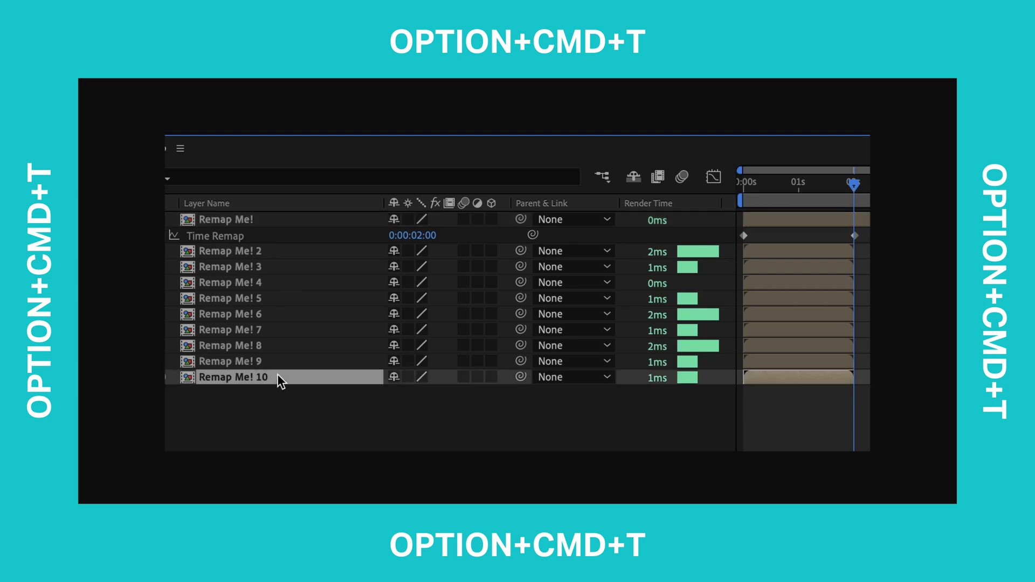
left_click(260, 251, "shift")
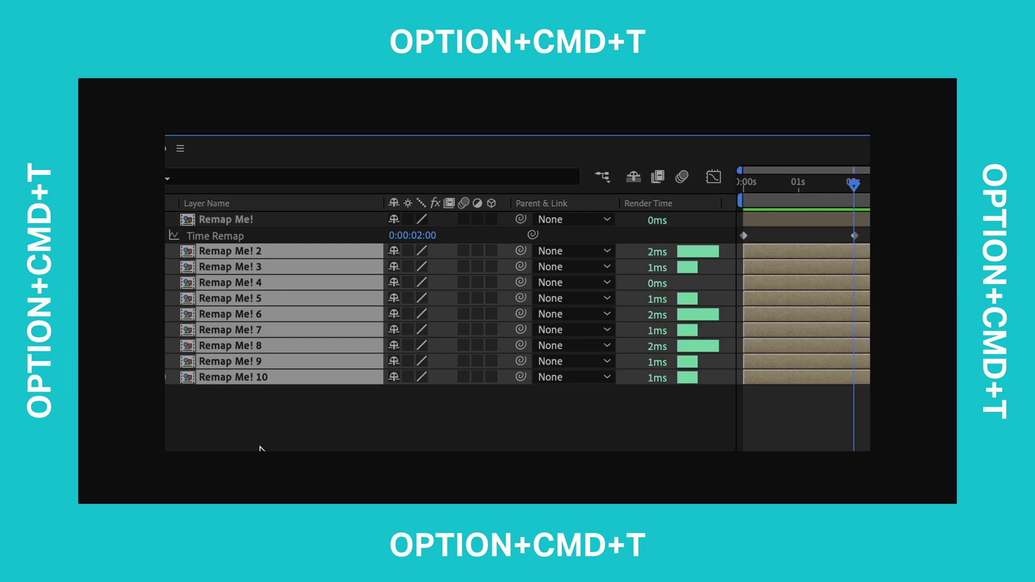
key("alt+super+t")
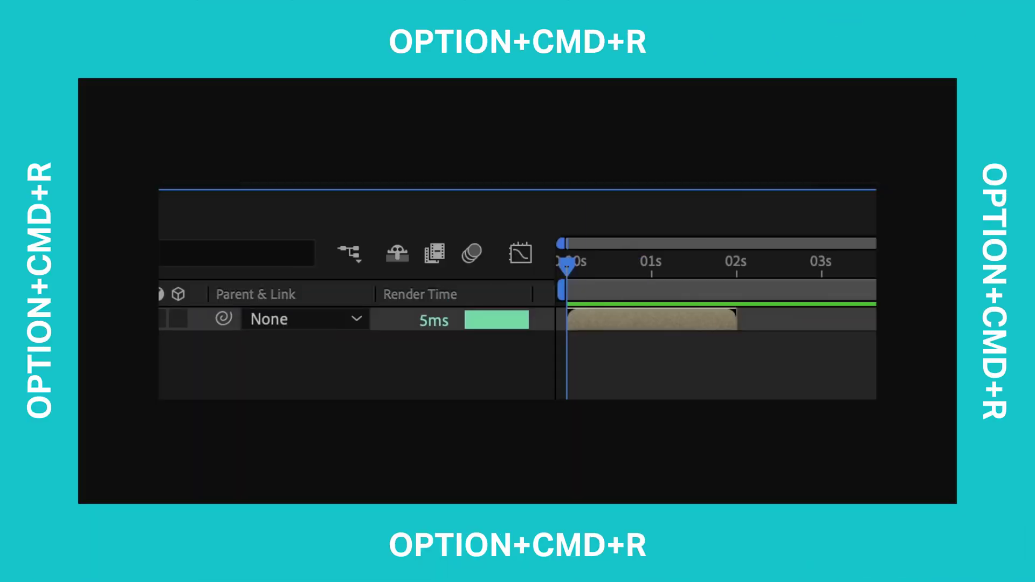
- Time-reverse the selected layer with Option+Cmd+R
key("alt+super+r")
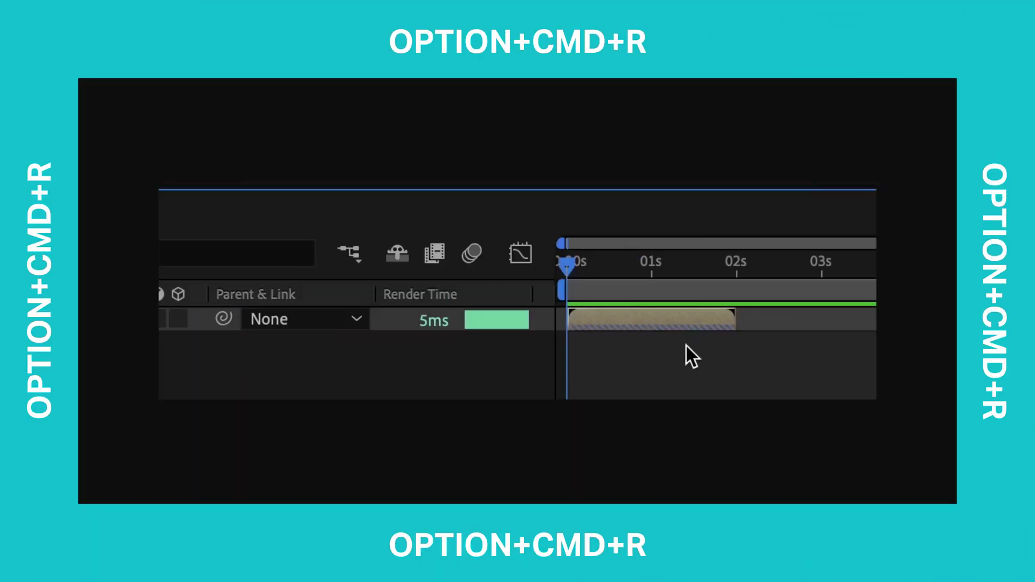